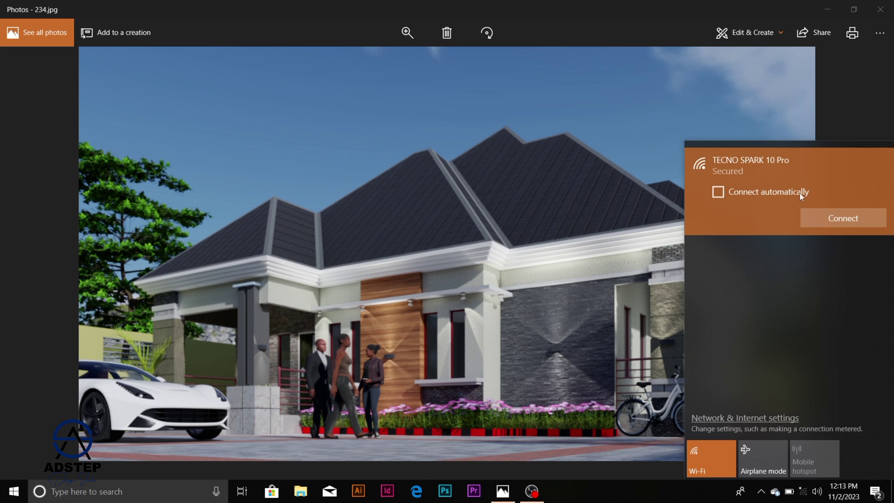
- Connect the computer to the TECNO SPARK 10 Pro Wi-Fi network and minimize the open Photos and OBS windows
click(830, 218)
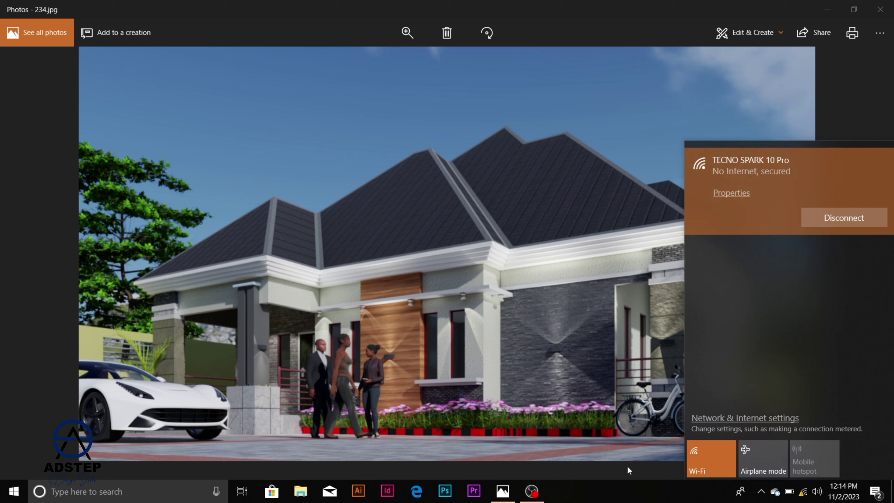
click(623, 497)
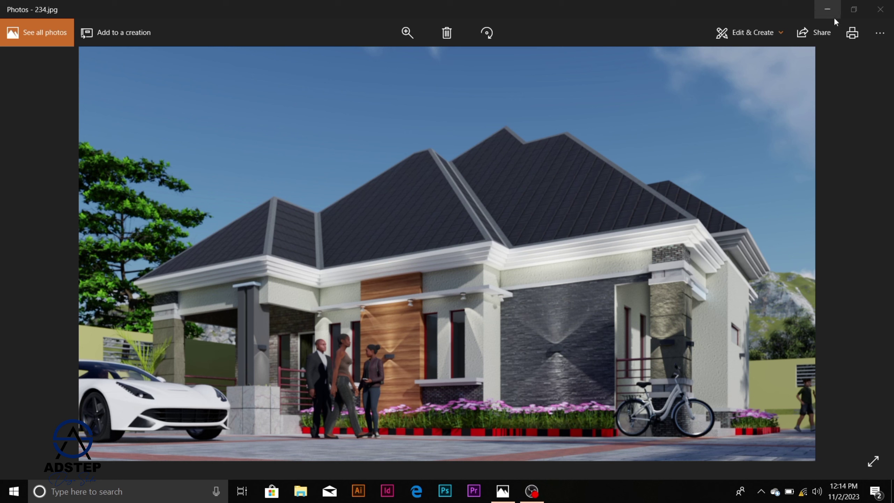
click(821, 12)
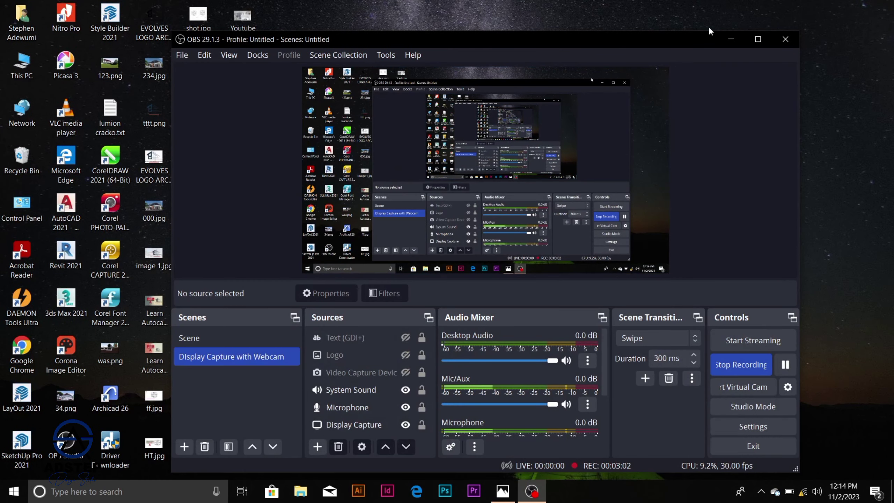
click(731, 39)
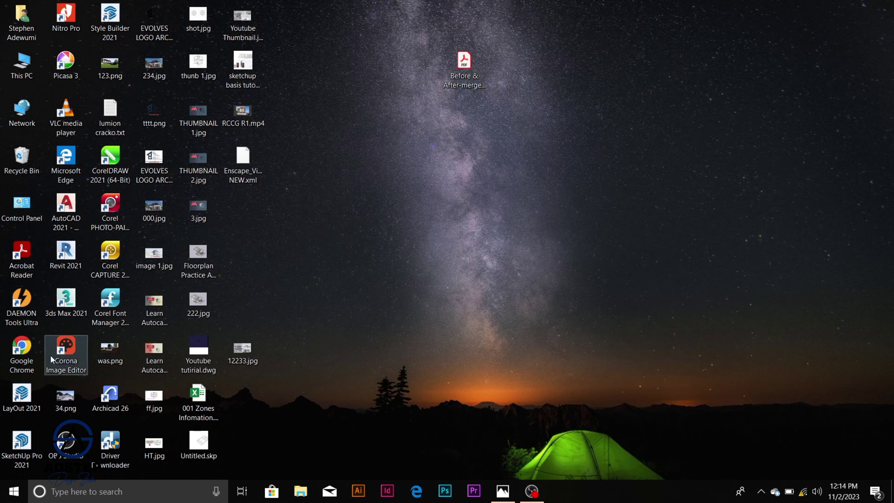
- Open Google Chrome and fill in the previously visited Xender Web address 192.168.70.156:33455
double_click(21, 357)
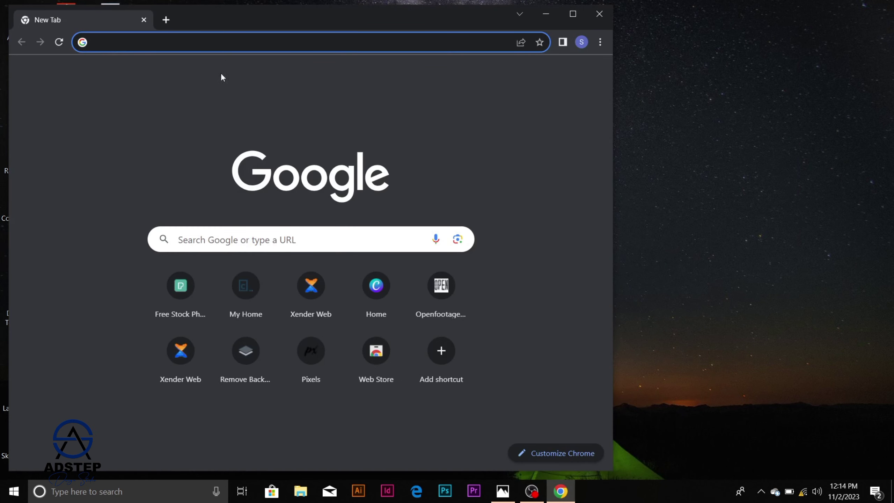
click(229, 43)
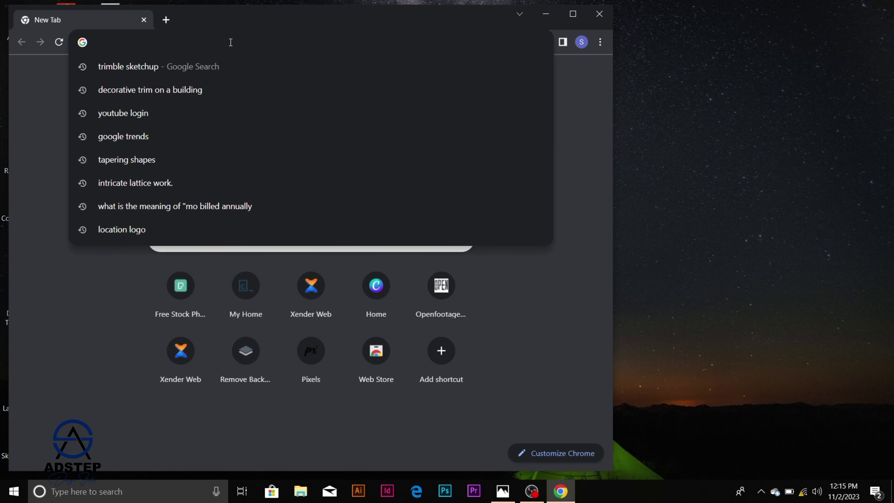
text(192.168.70.156:33455)
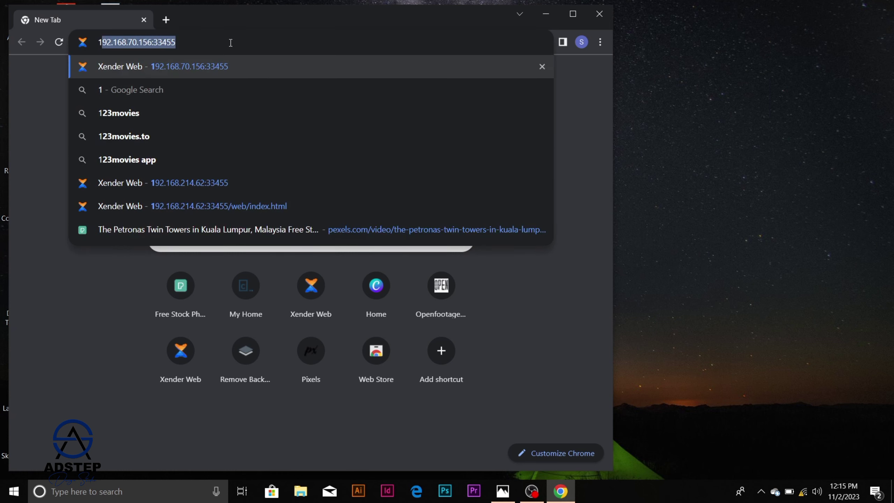
key(Right)
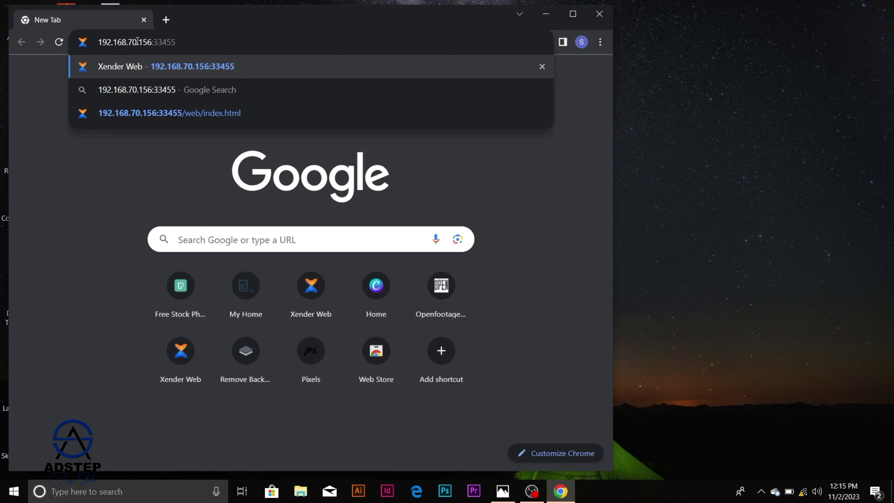
- Change the web address to 192.168.214.62:33455, load Xender Web and confirm the no-mobile-data notice
key(BackSpace)
key(BackSpace)
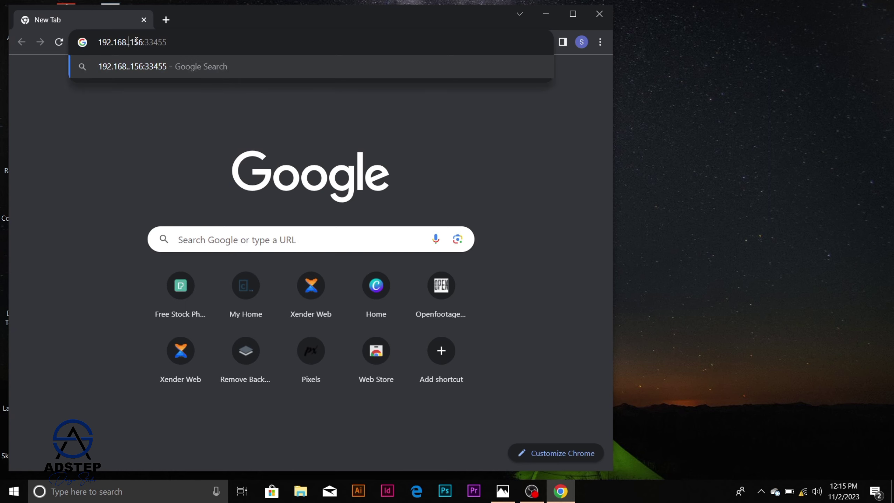
text(21)
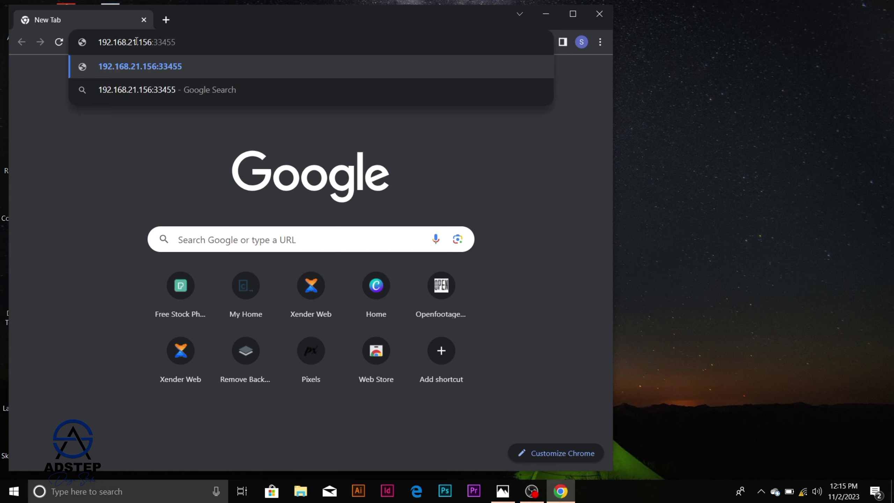
text(4)
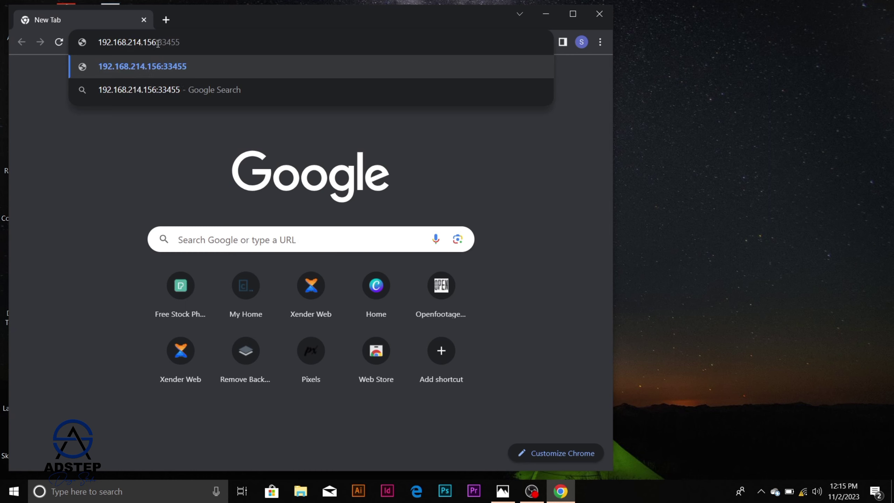
key(BackSpace)
key(BackSpace)
key(BackSpace)
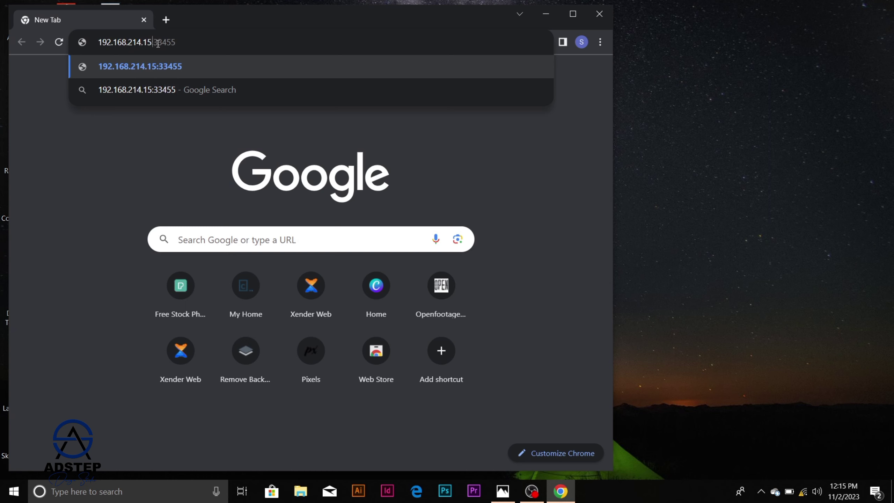
text(6)
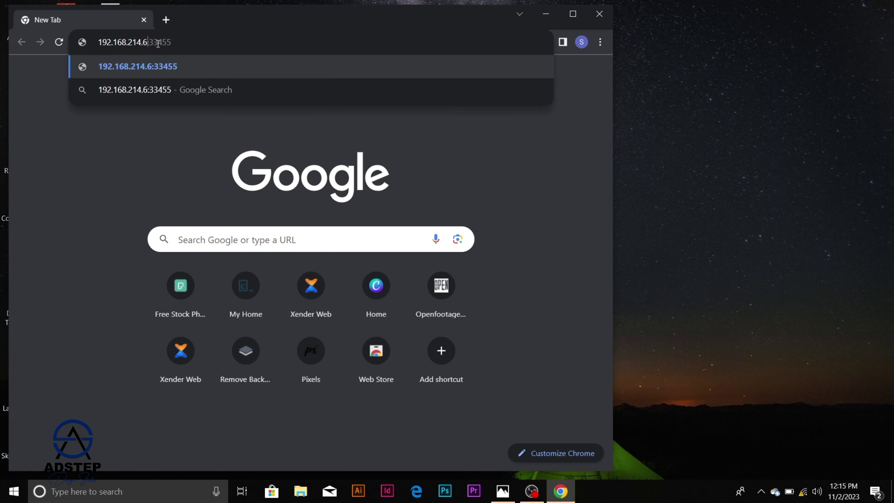
text(2)
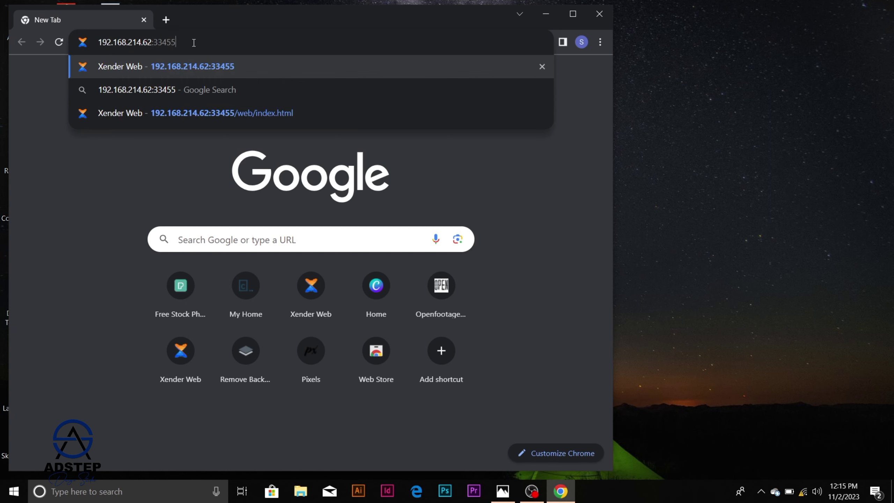
key(Return)
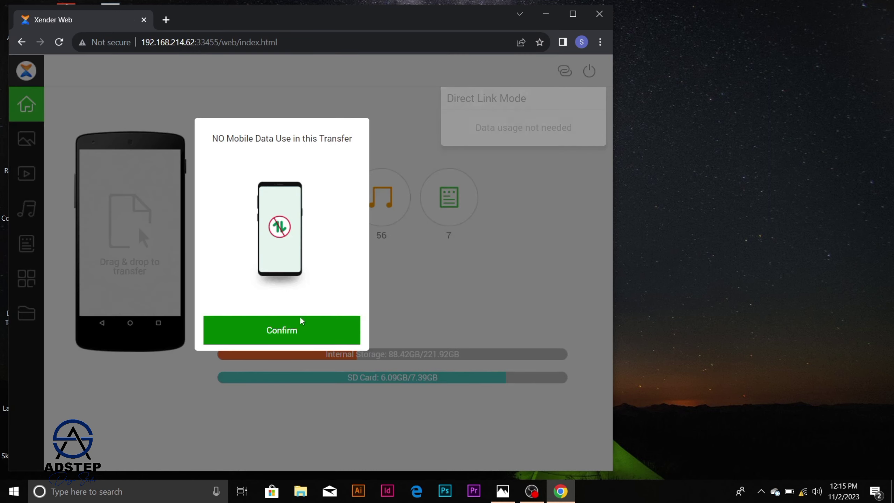
click(284, 333)
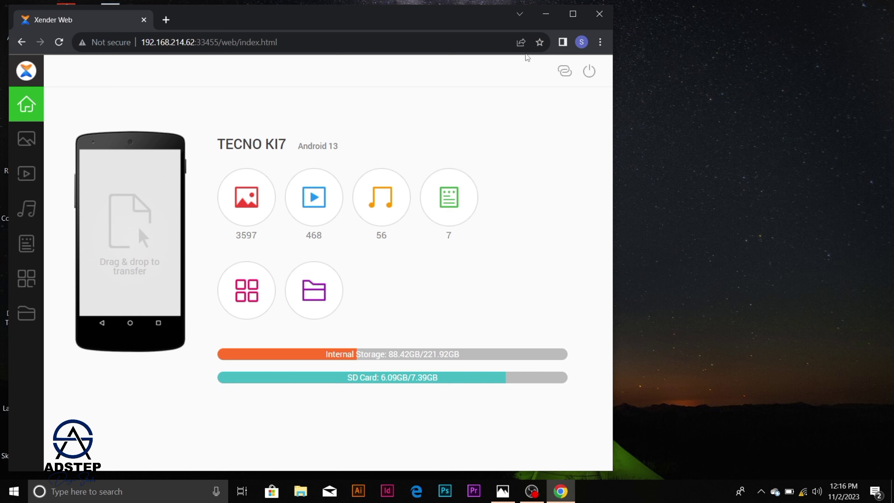
- Minimize the browser and send the Before & After PDF from the desktop to the phone's transfer area in Xender Web
click(545, 14)
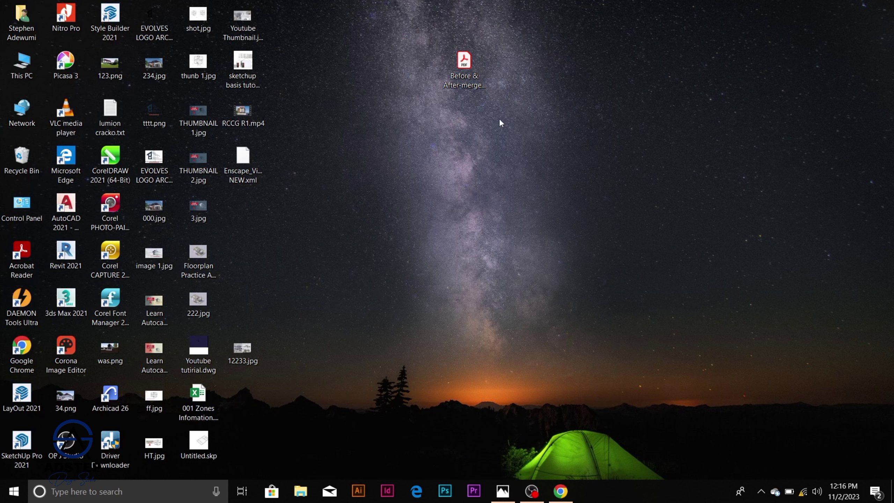
click(472, 73)
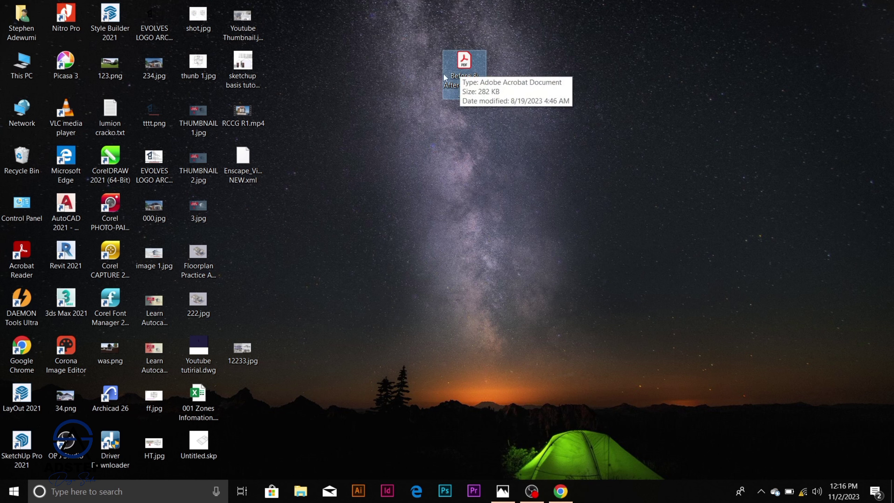
drag(457, 68, 128, 218)
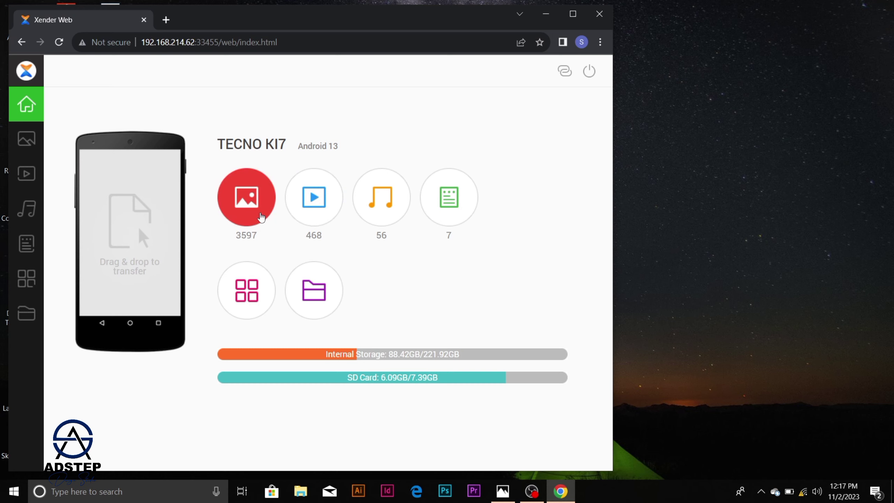
- Download the August 3, 2023 house image from the 3636-6162 folder of the phone's image gallery
click(260, 218)
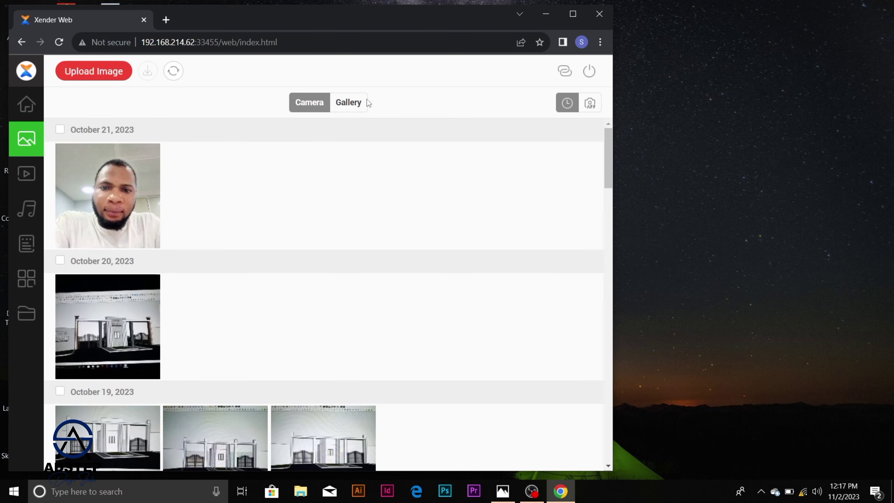
click(347, 105)
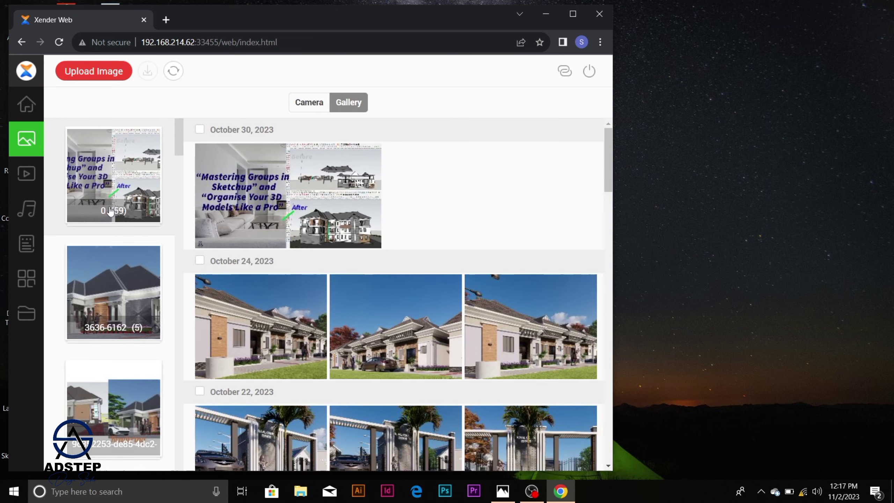
scroll(127, 208, down, 1)
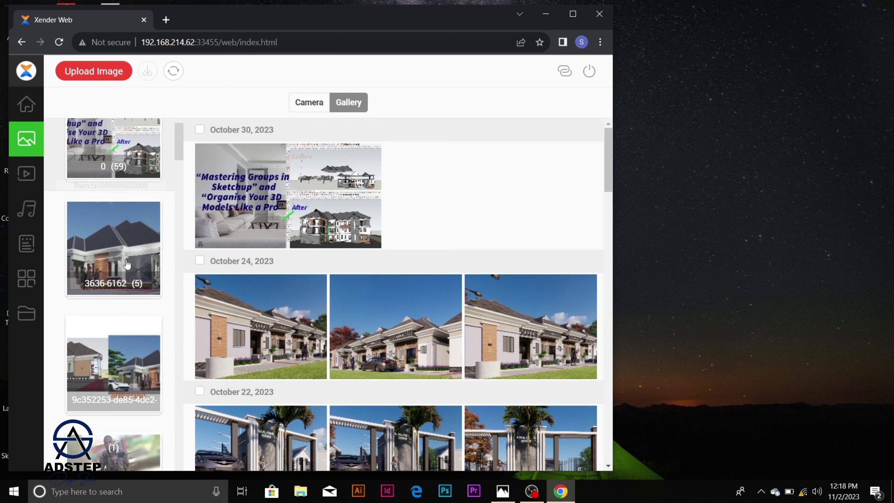
click(130, 264)
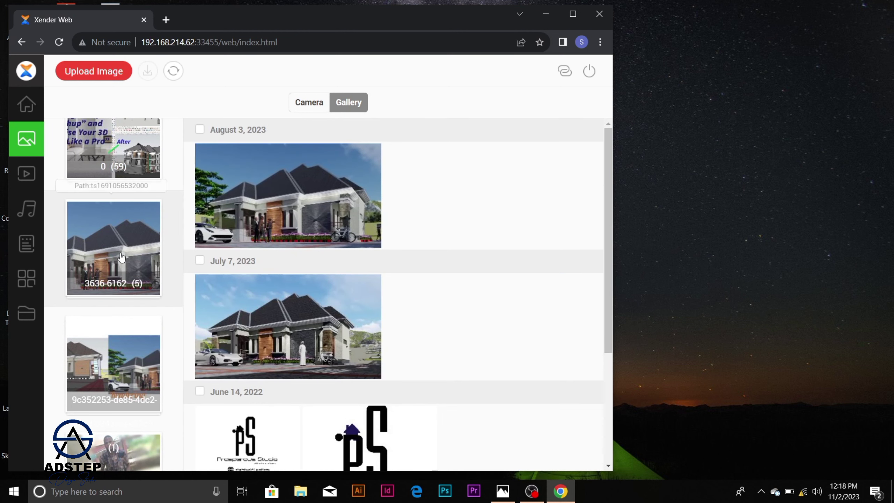
mouse_move(268, 238)
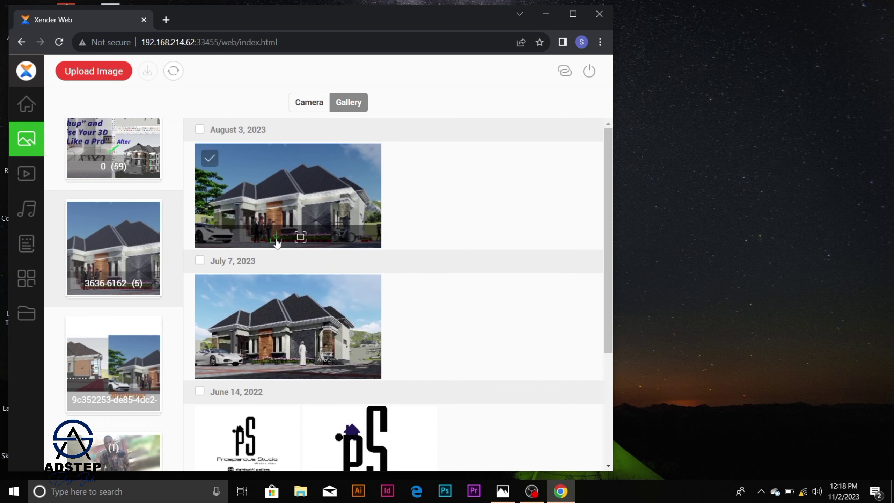
click(276, 238)
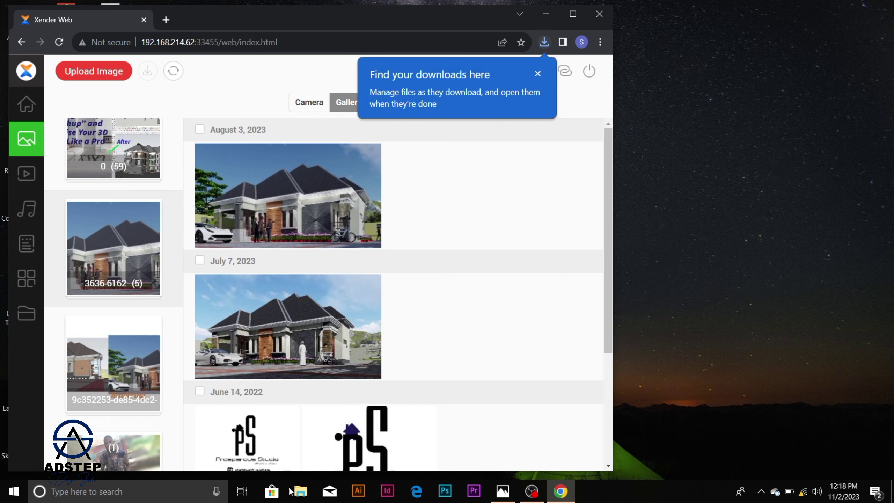
- View the downloaded image 123.jpg from the computer's Downloads folder, and close the viewer and the folder window
click(297, 493)
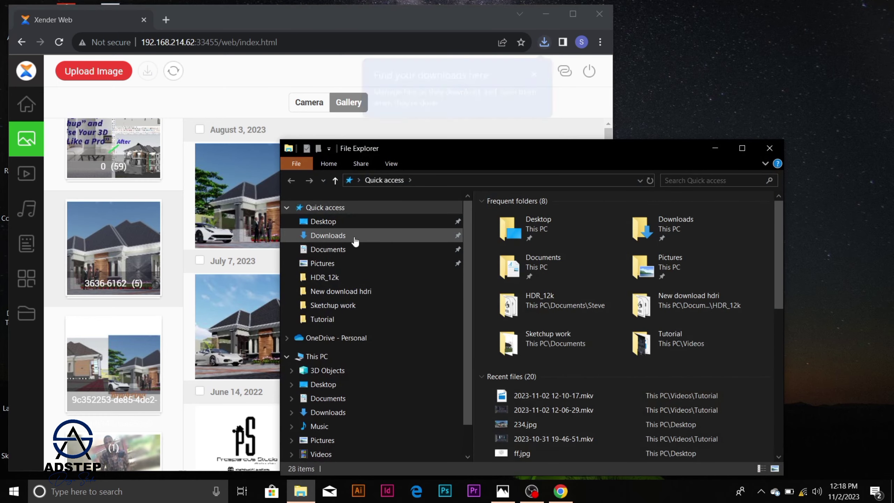
click(353, 237)
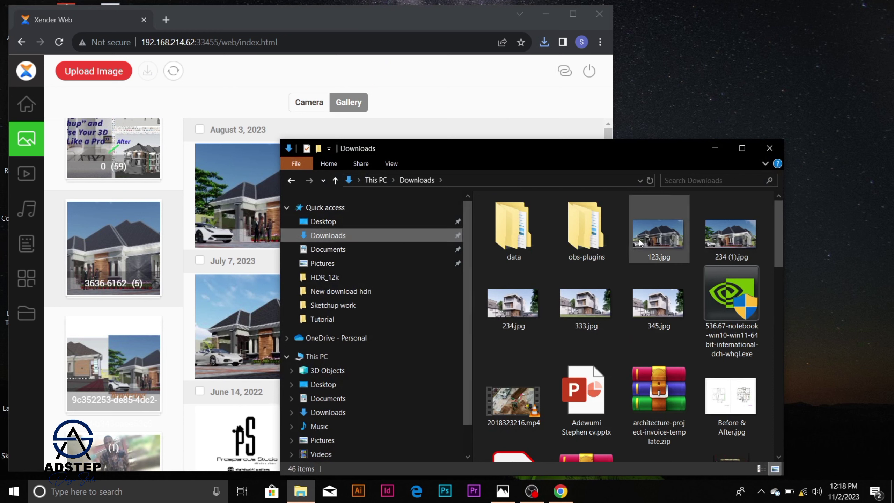
double_click(650, 241)
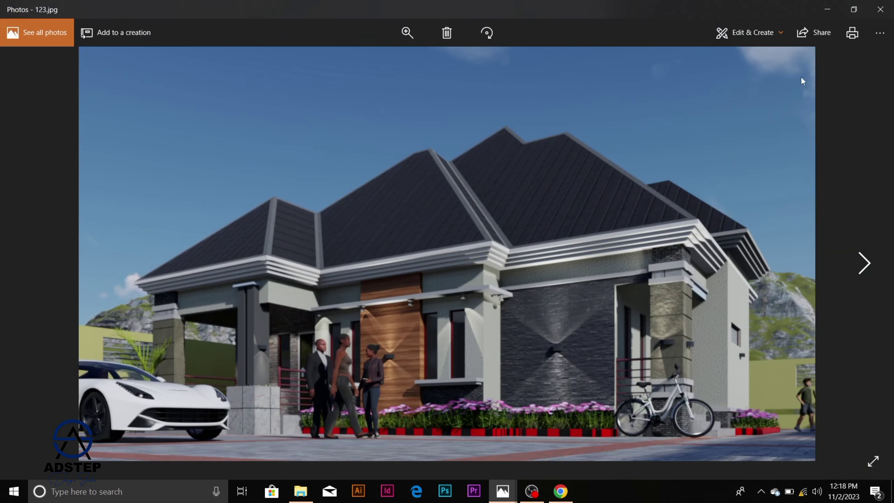
click(880, 9)
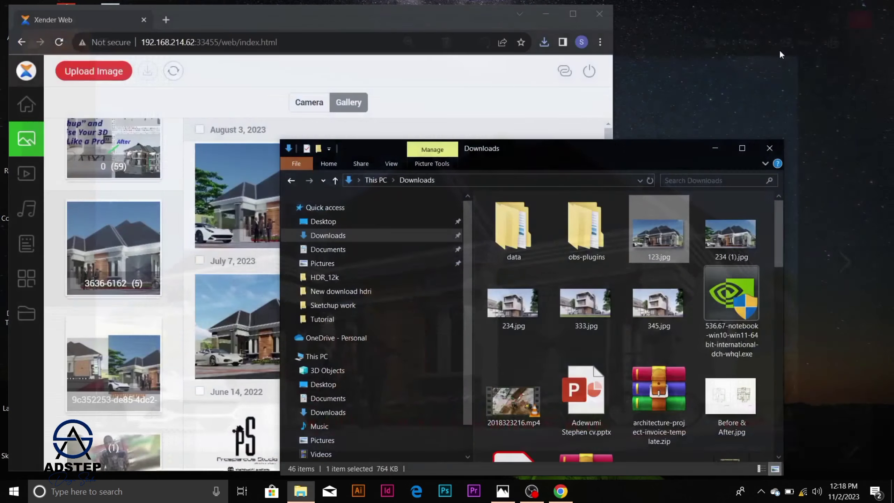
click(769, 147)
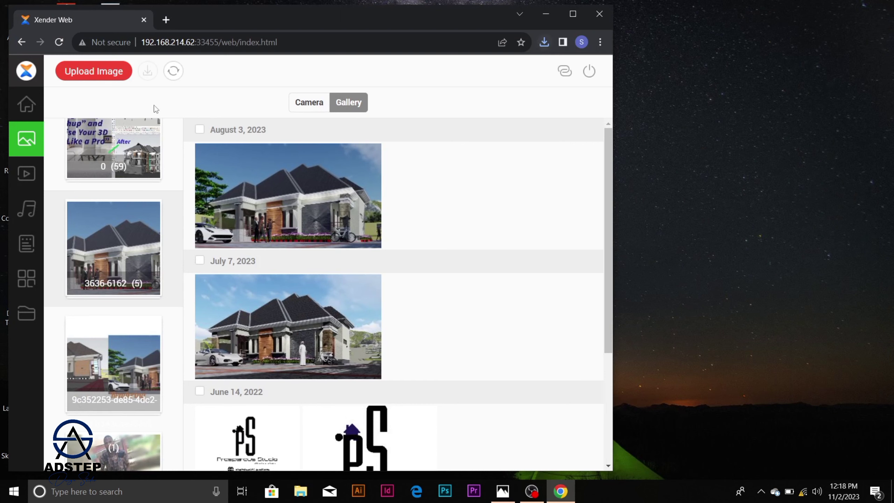
- Display the phone's videos and look over the thumbnails available for download
click(25, 178)
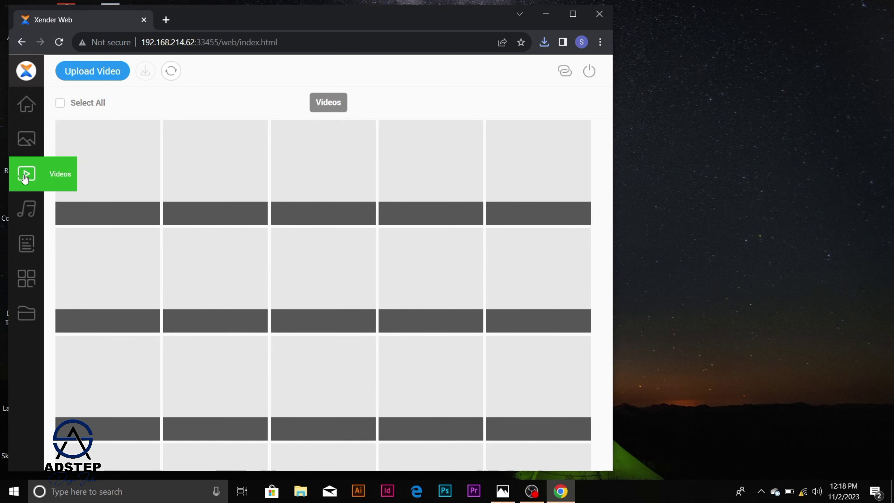
mouse_move(133, 190)
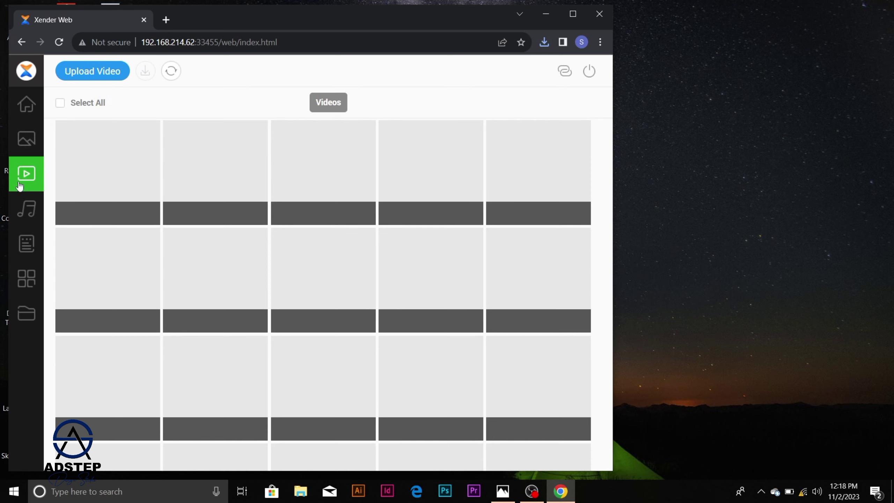
mouse_move(298, 192)
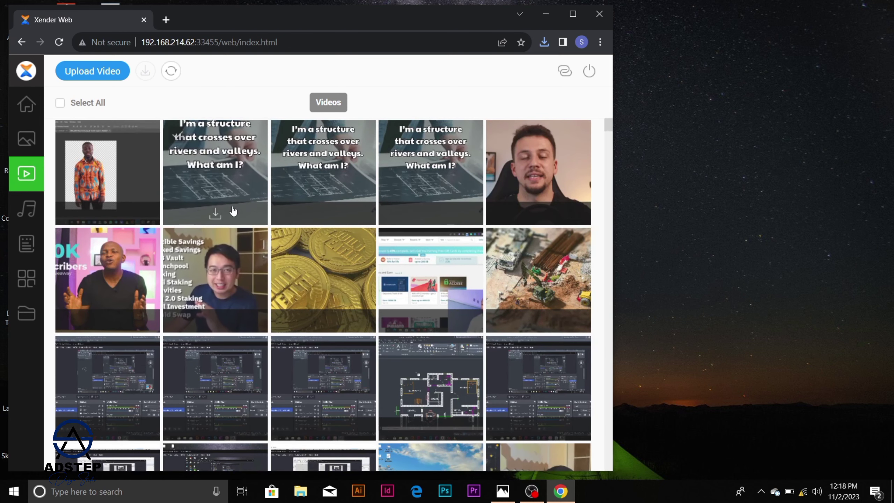
mouse_move(101, 218)
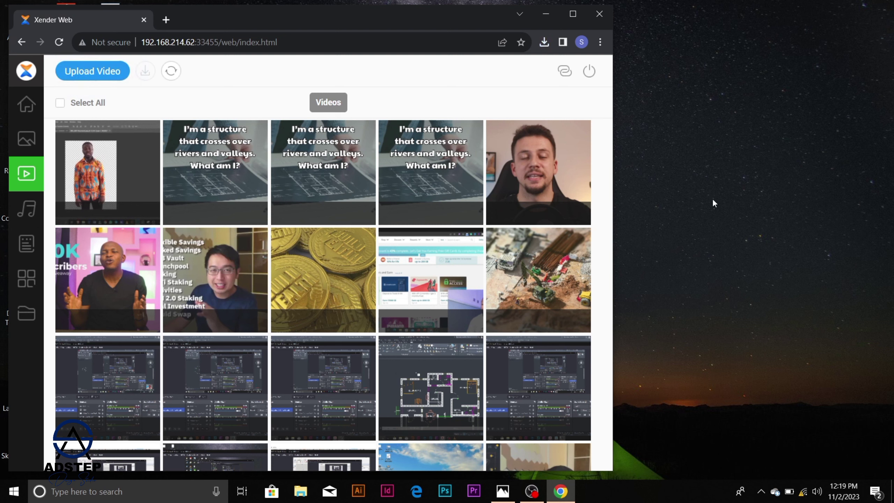
click(73, 70)
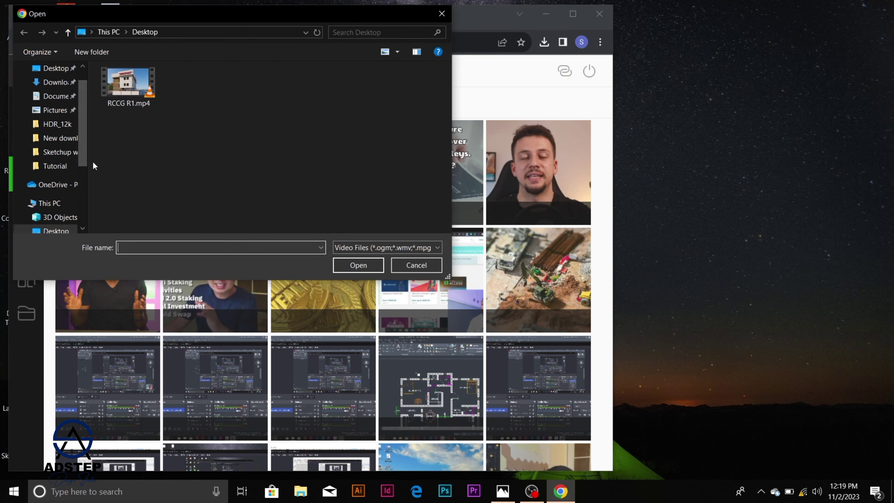
click(58, 68)
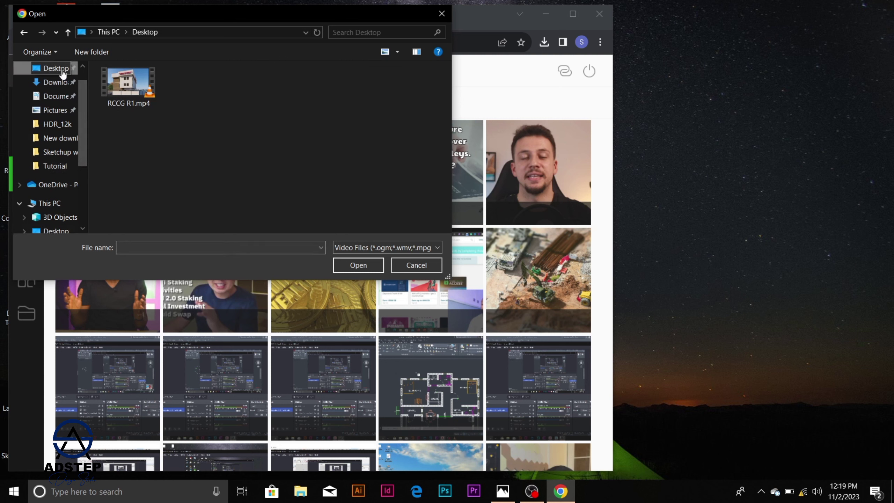
click(147, 104)
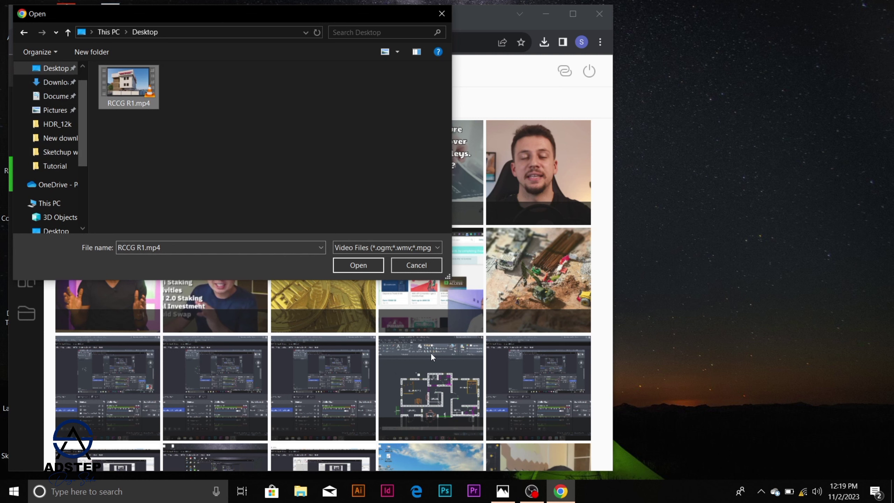
click(448, 19)
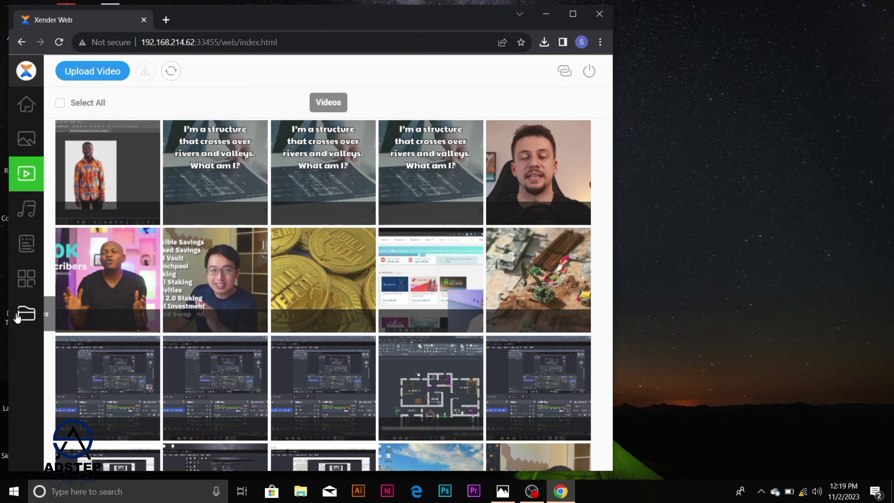
- Look through the phone's music and document lists, and select C V DESIGN NEW 1.docx among the documents
click(25, 213)
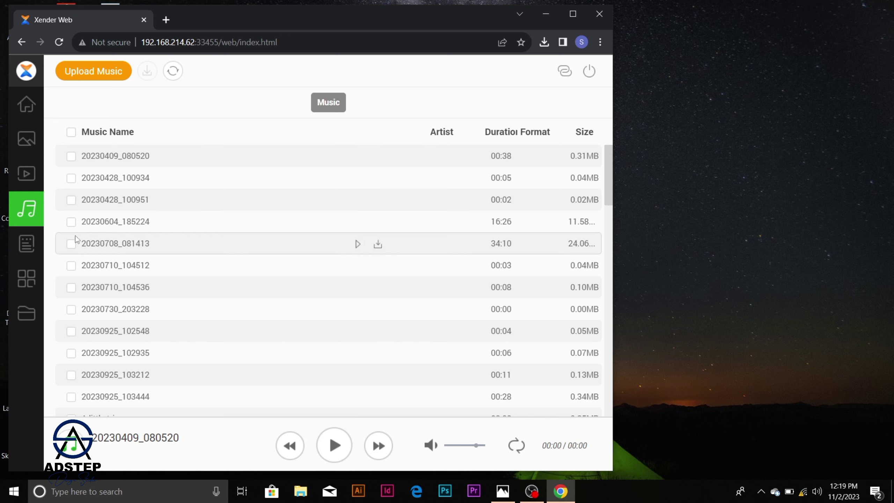
click(28, 248)
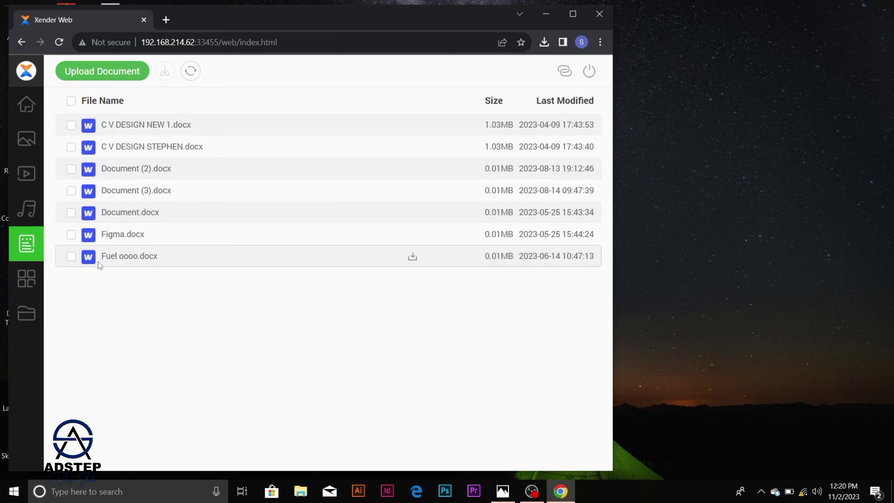
click(163, 133)
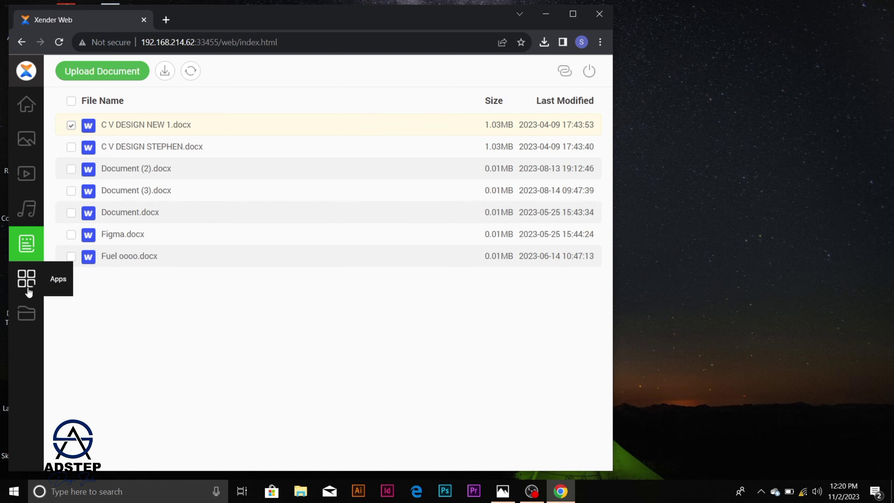
- Download 1 SD 4.pdf from the Xender folder's other subfolder in the phone storage
click(29, 318)
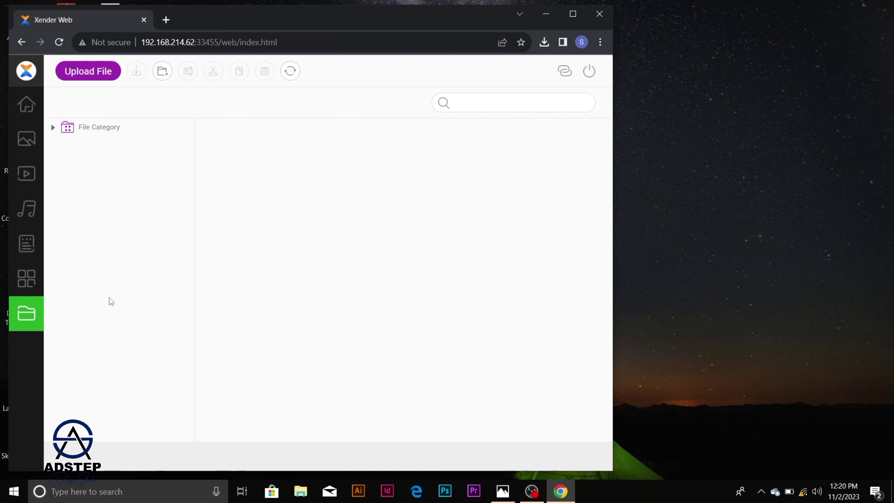
click(38, 319)
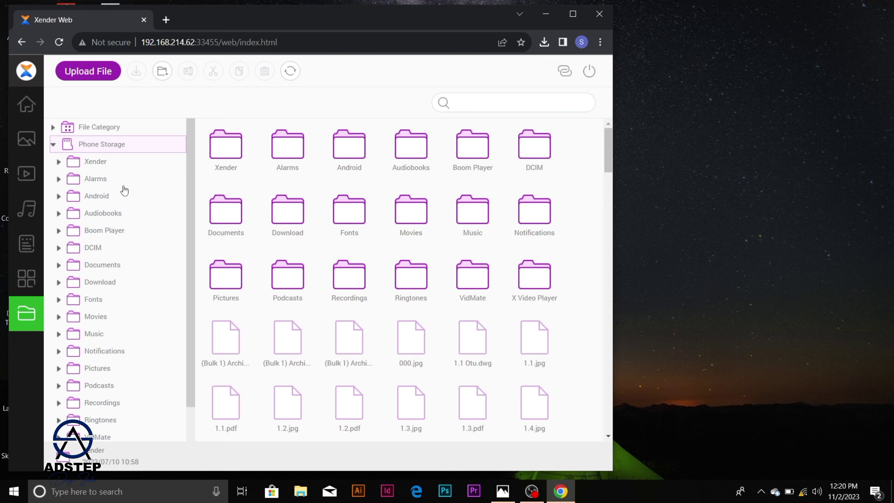
click(95, 161)
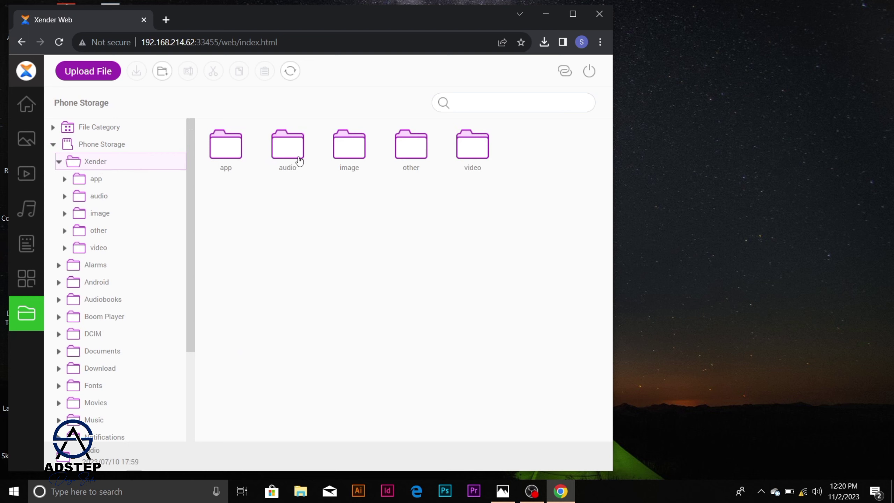
double_click(416, 159)
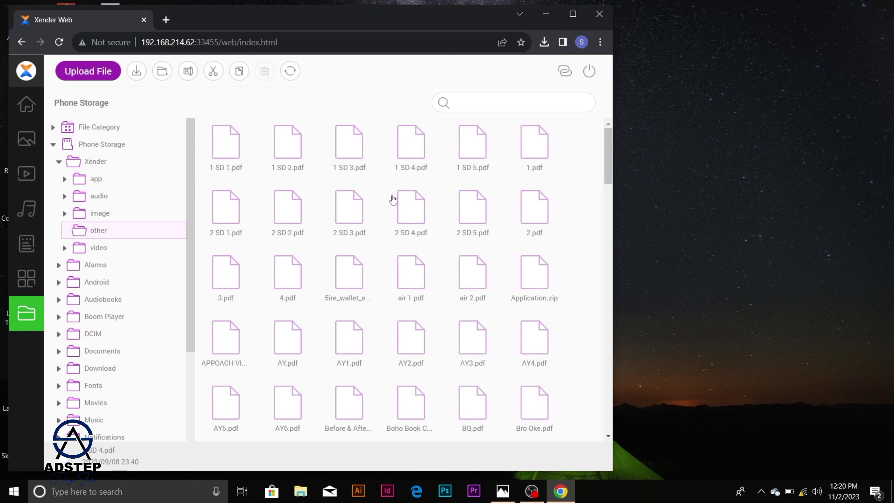
click(408, 170)
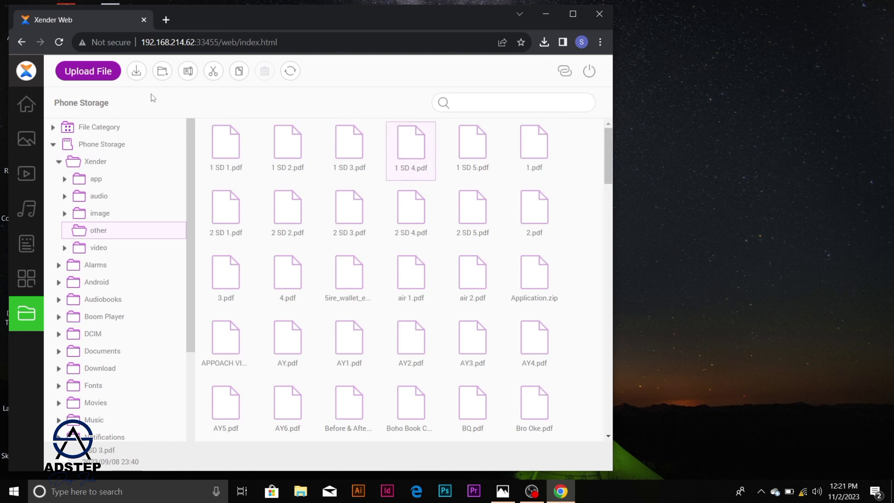
click(136, 73)
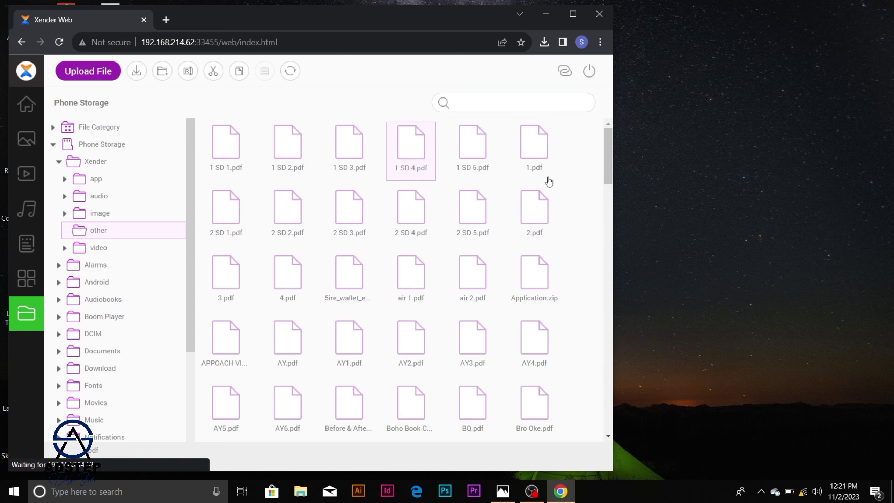
- Check the browser's recent downloads for 1 SD 4.pdf and dismiss the list
click(546, 45)
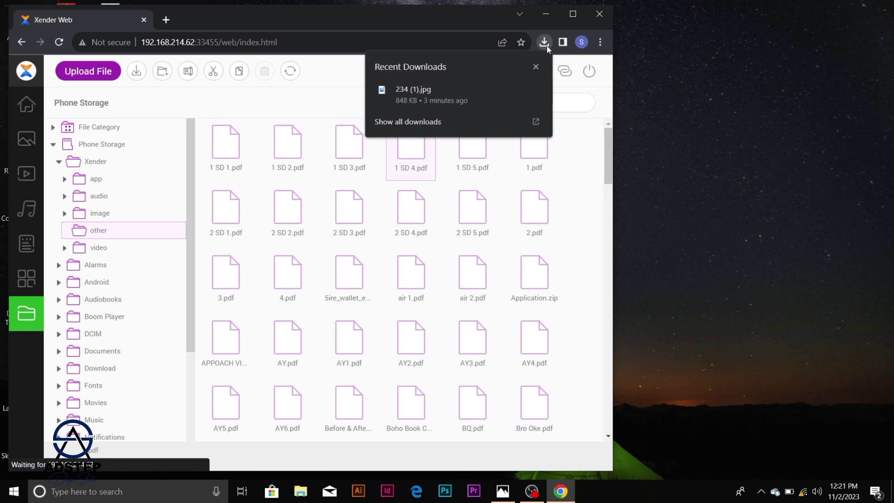
click(585, 159)
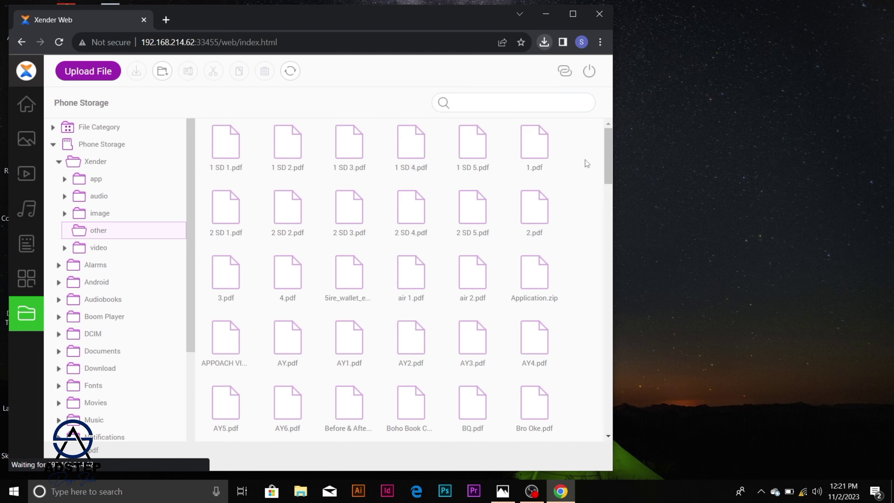
click(540, 43)
click(344, 77)
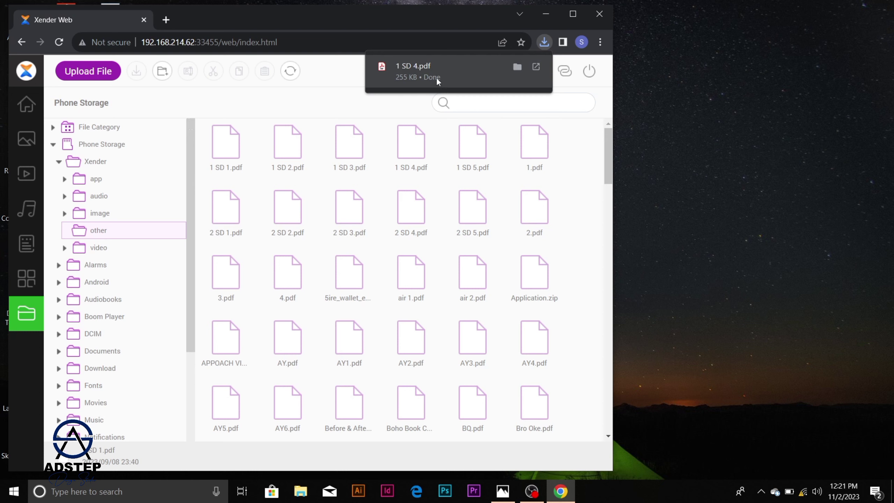
click(679, 123)
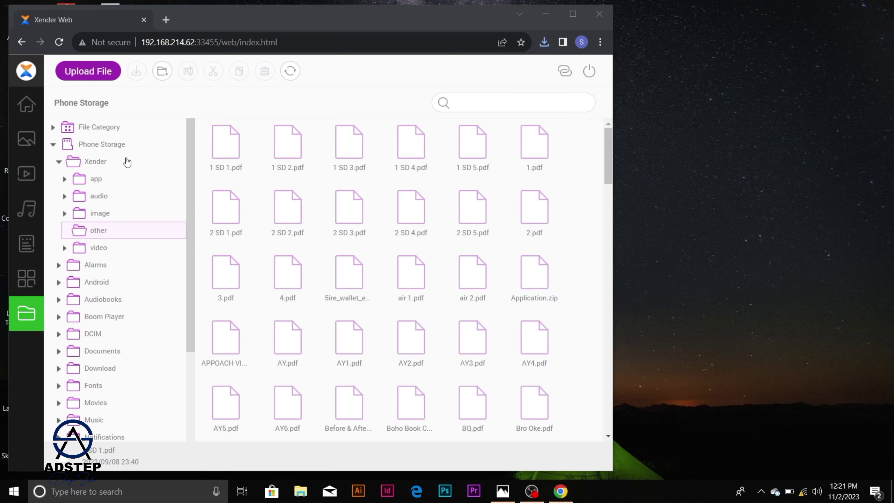
- Open the media folder inside the phone storage's Android folder
click(101, 286)
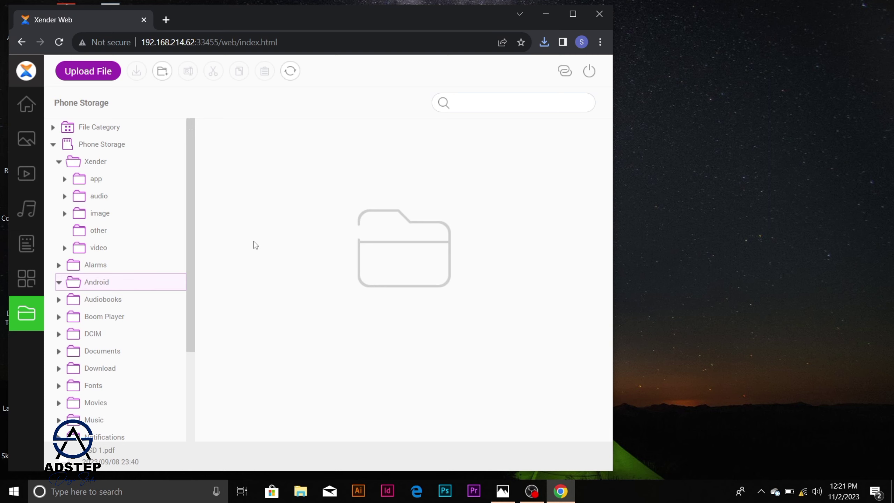
click(175, 290)
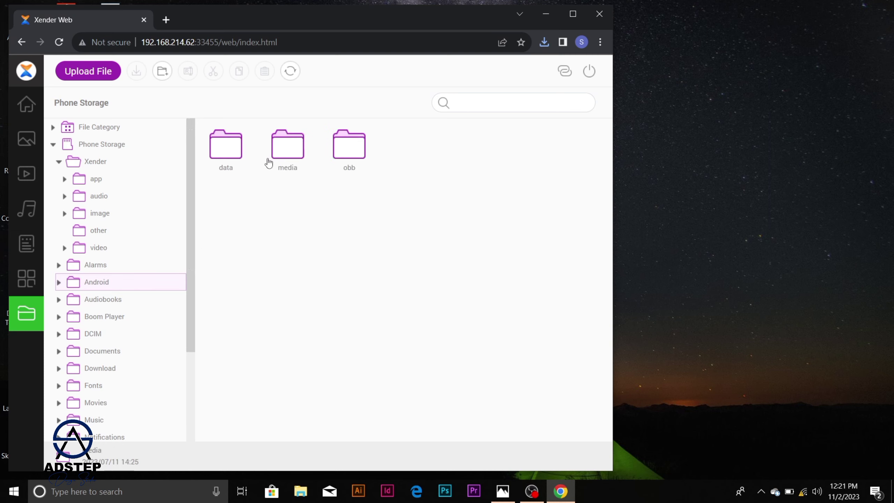
click(287, 156)
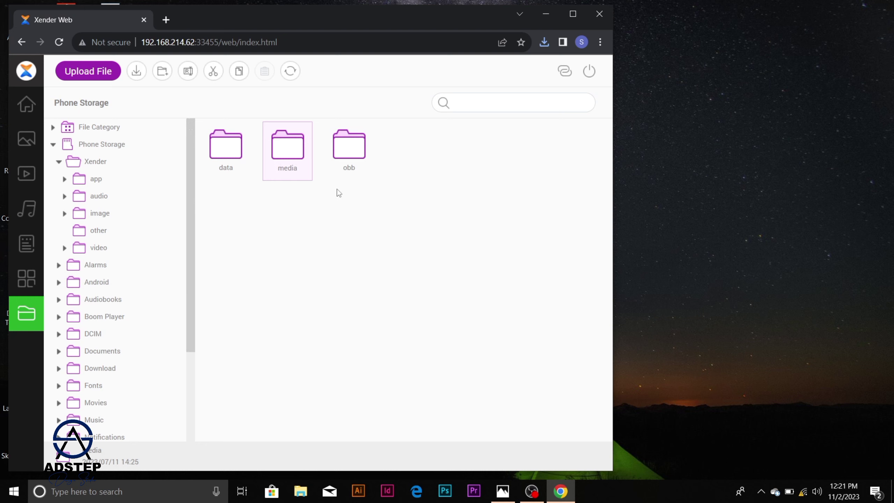
double_click(292, 165)
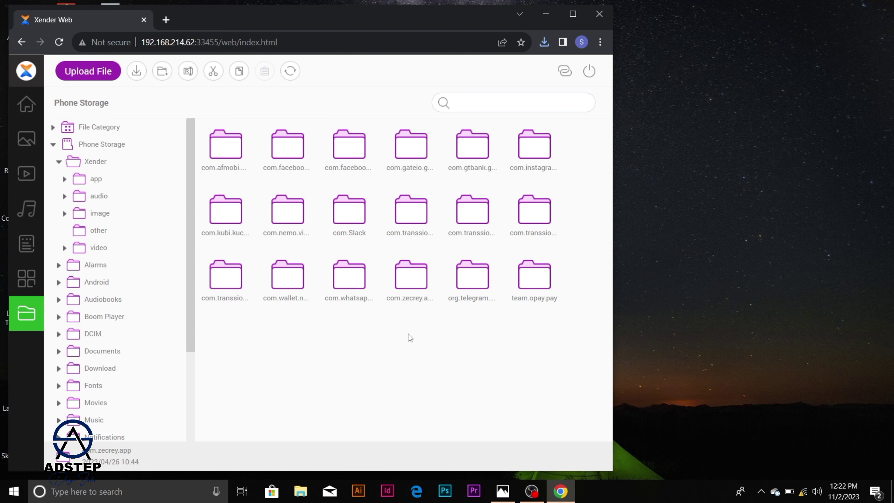
- Go through com.whatsapp.w4b and its WhatsApp Business folder to open the Media folder
click(346, 286)
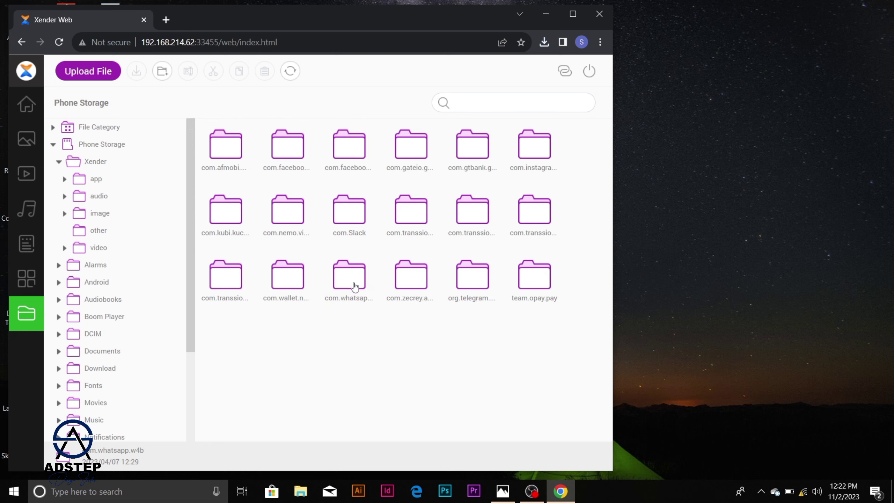
double_click(355, 287)
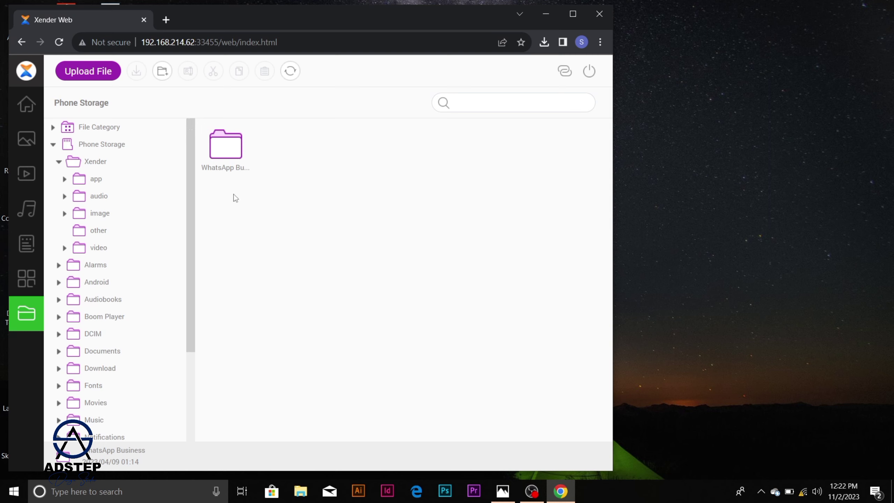
click(225, 154)
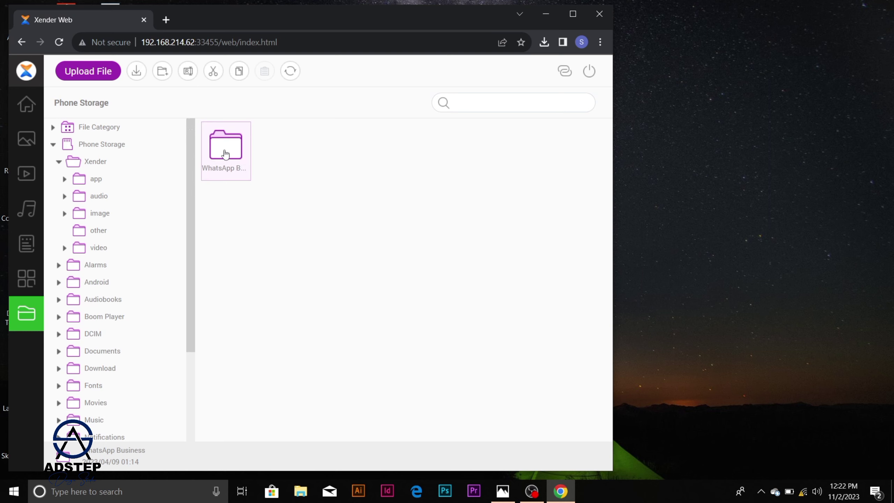
double_click(226, 154)
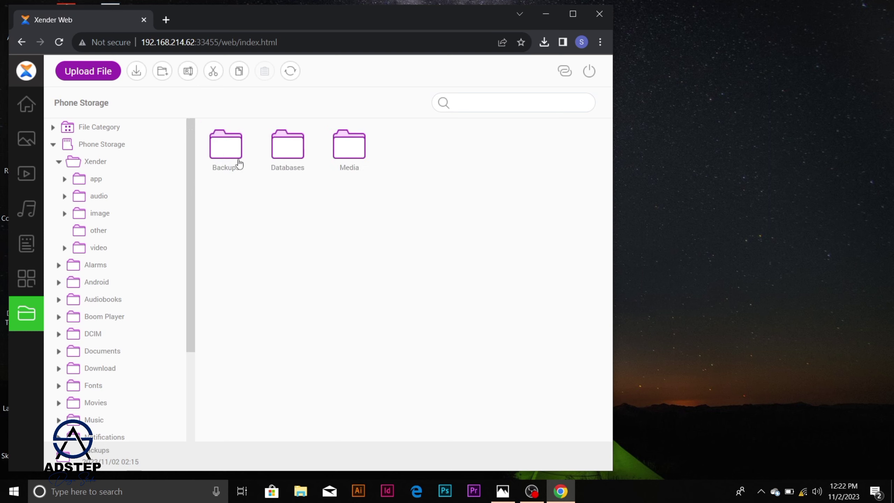
double_click(356, 154)
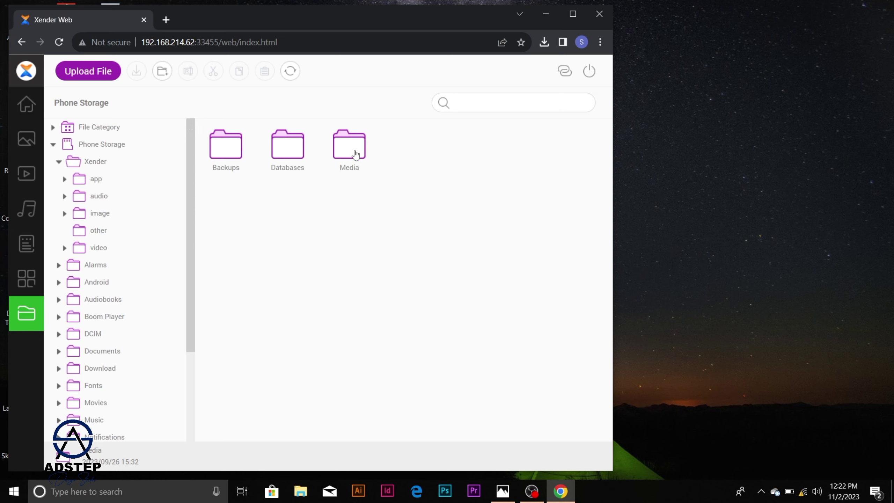
click(347, 159)
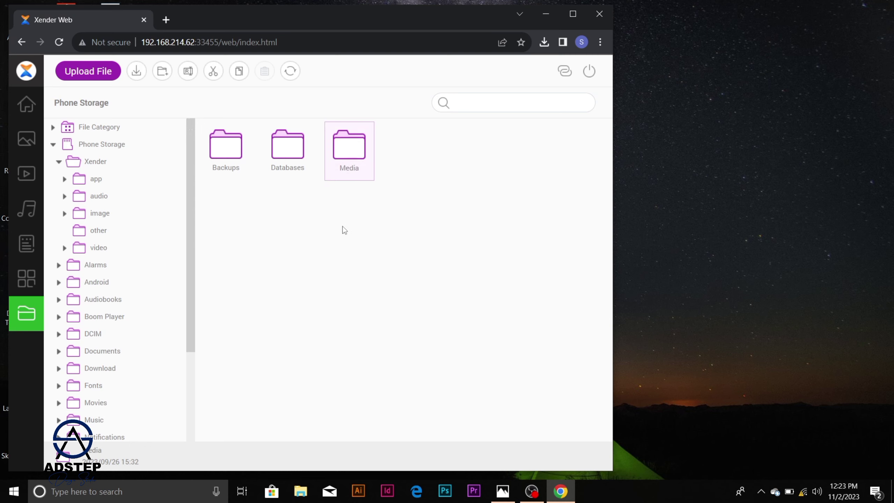
click(346, 162)
double_click(346, 163)
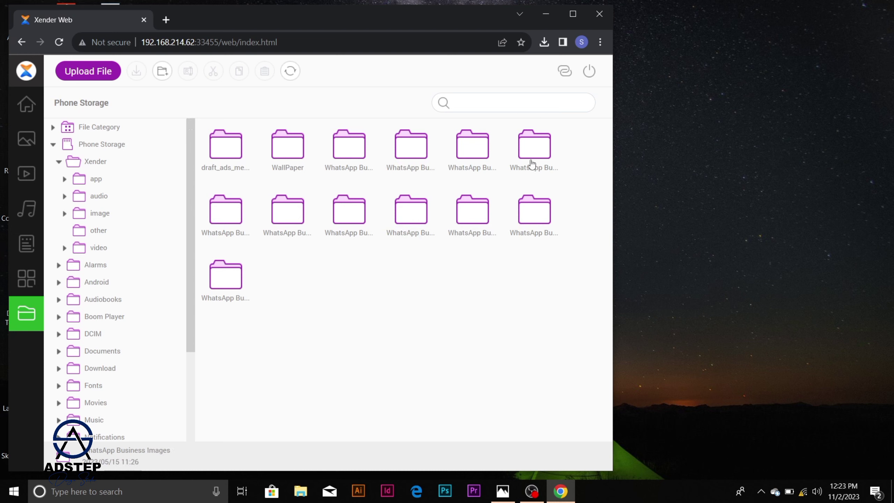
- Download DOC-20230501-WA0004 from the Sent subfolder of the WhatsApp Business documents folder inside Media
double_click(458, 171)
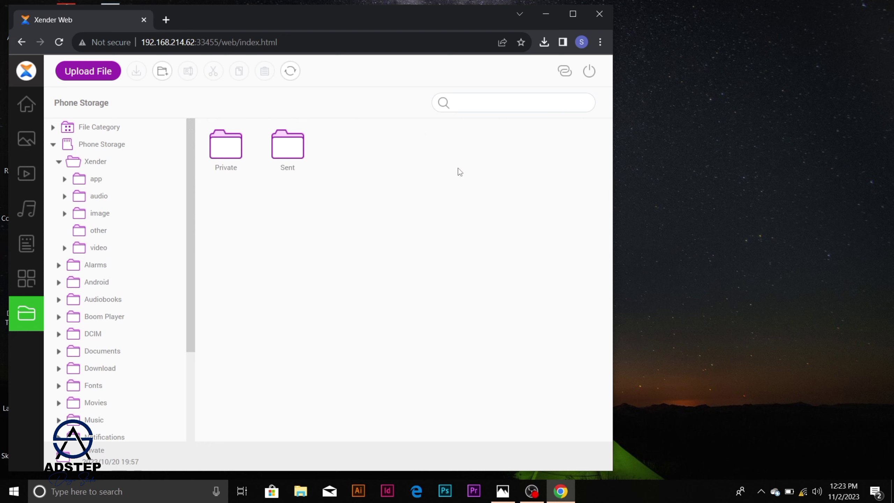
double_click(289, 156)
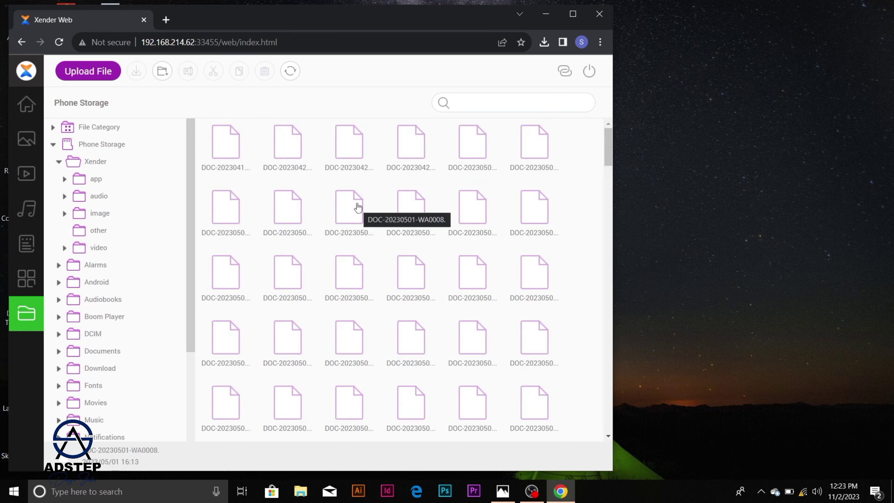
click(474, 155)
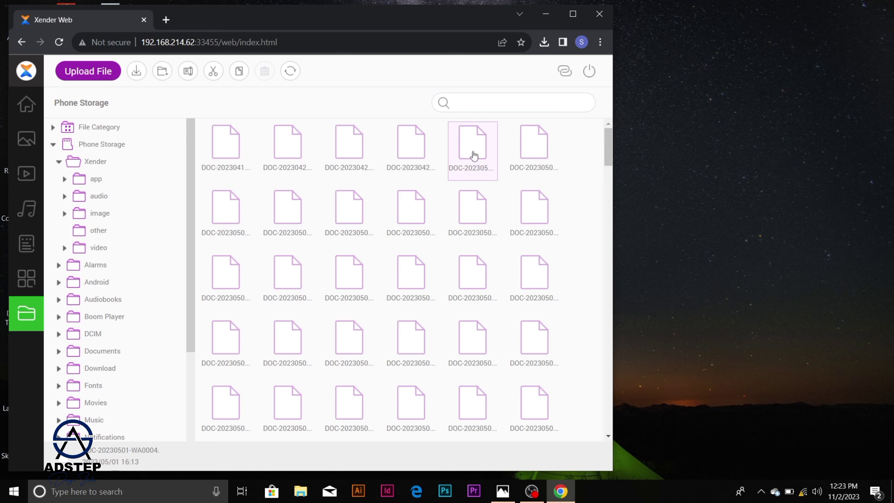
click(474, 156)
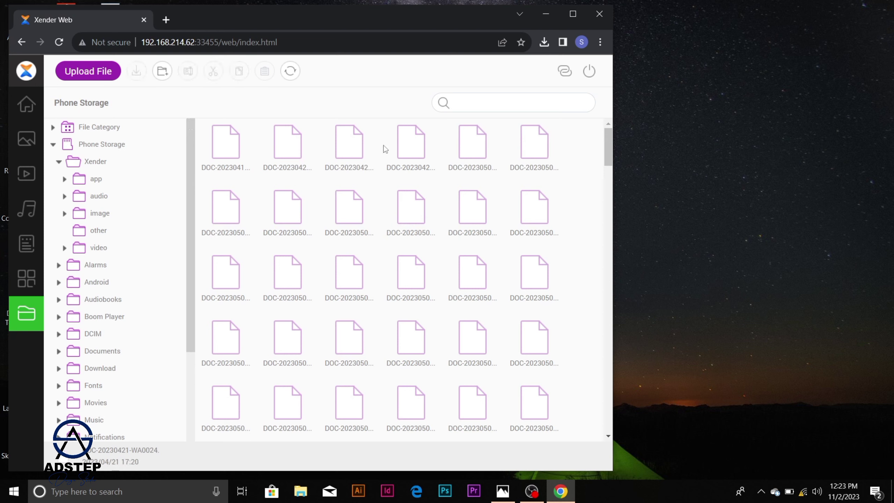
click(461, 155)
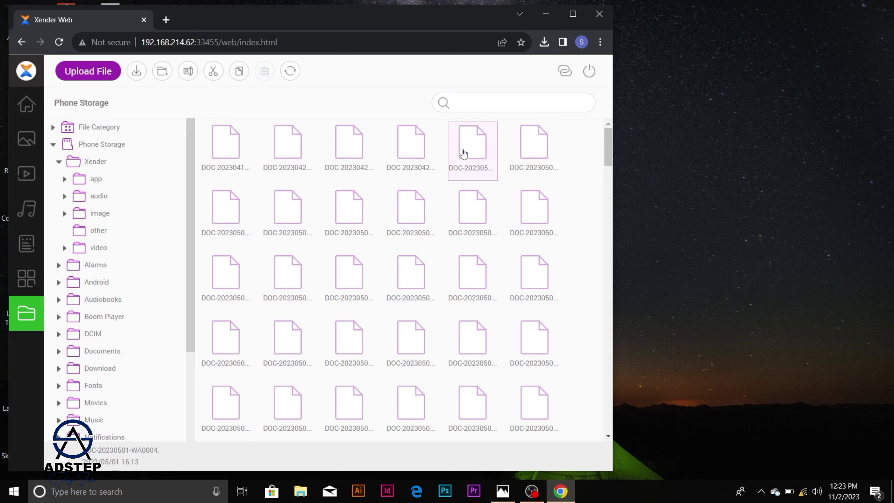
click(135, 73)
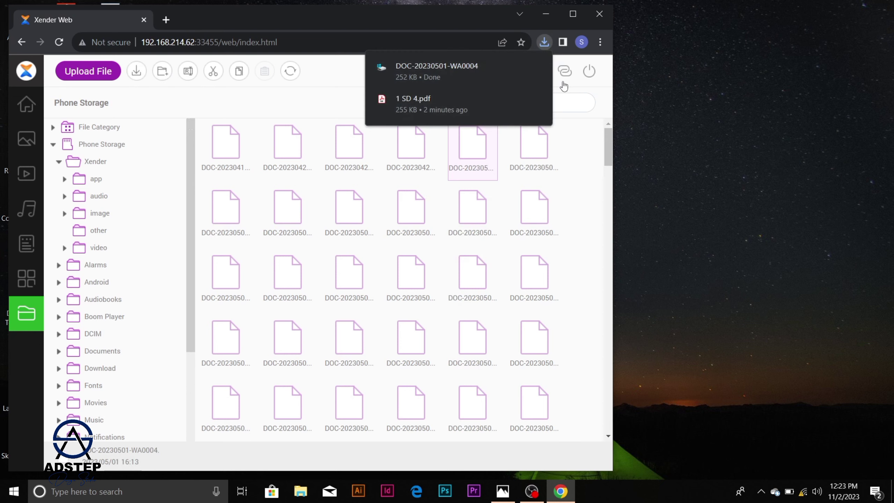
mouse_move(544, 65)
- Switch to File Explorer and locate 1 SD 4.pdf in the computer's Downloads folder
click(310, 499)
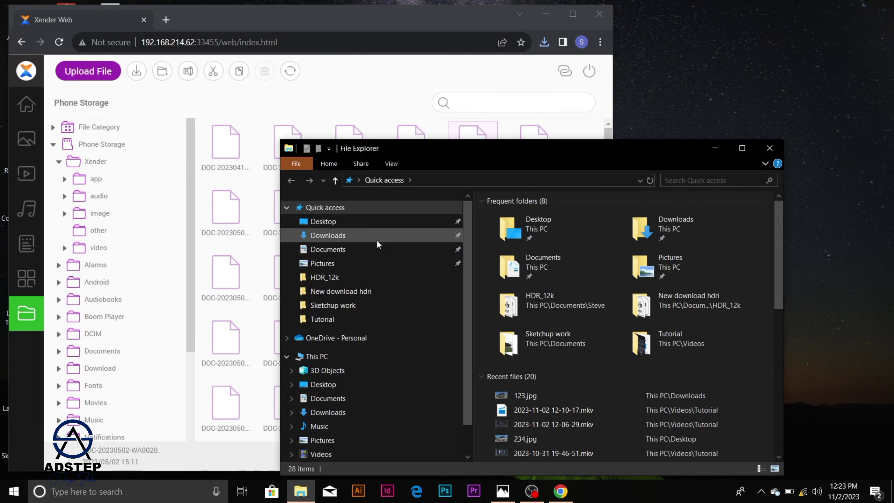
click(376, 239)
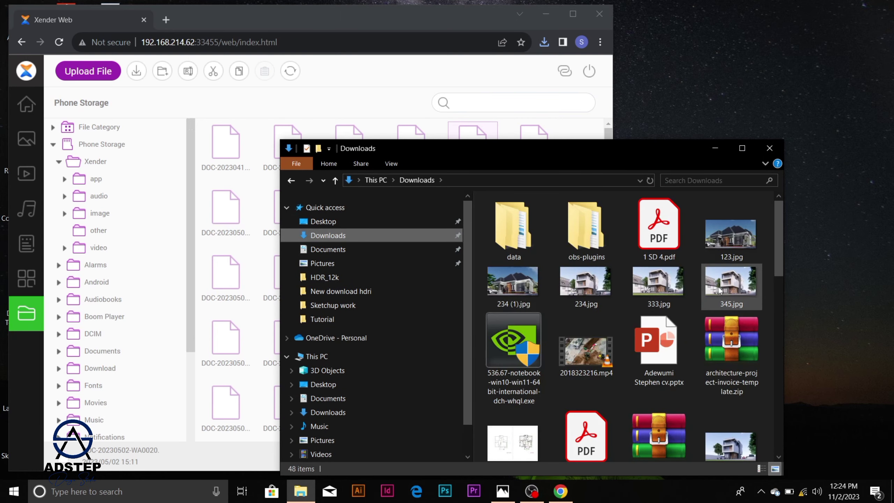
click(660, 248)
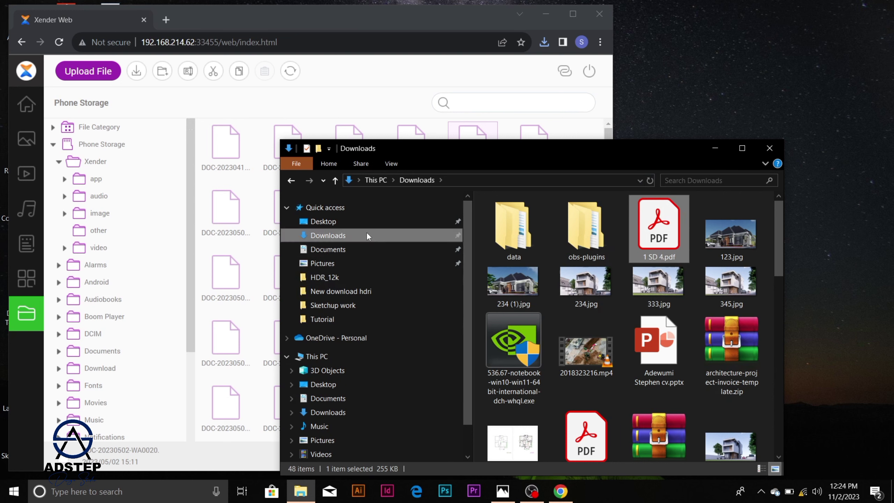
click(345, 236)
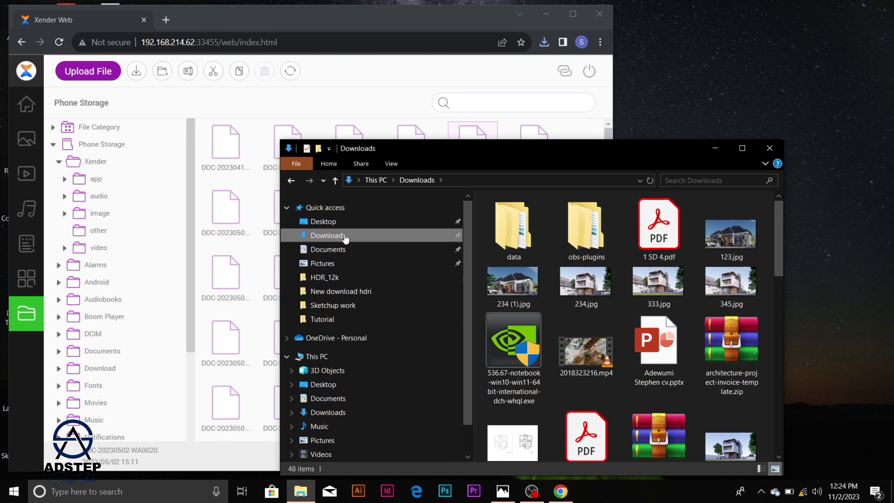